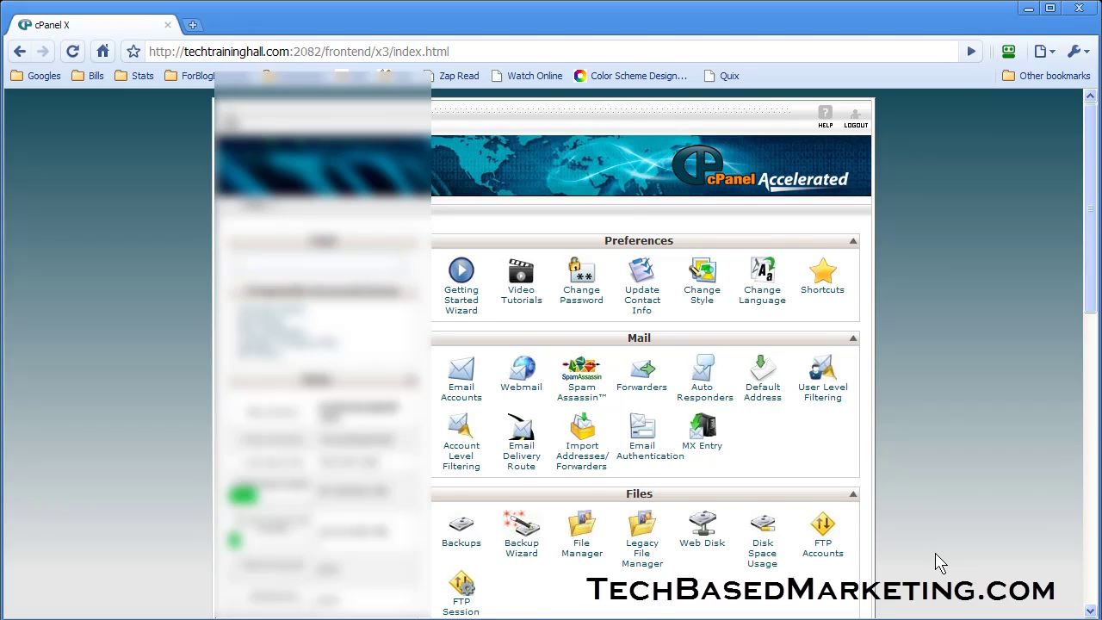
Filter the cPanel home page with 'site' and open Site Software (cPAddon Scripts).
scroll(938, 562, down, 3)
scroll(938, 561, down, 5)
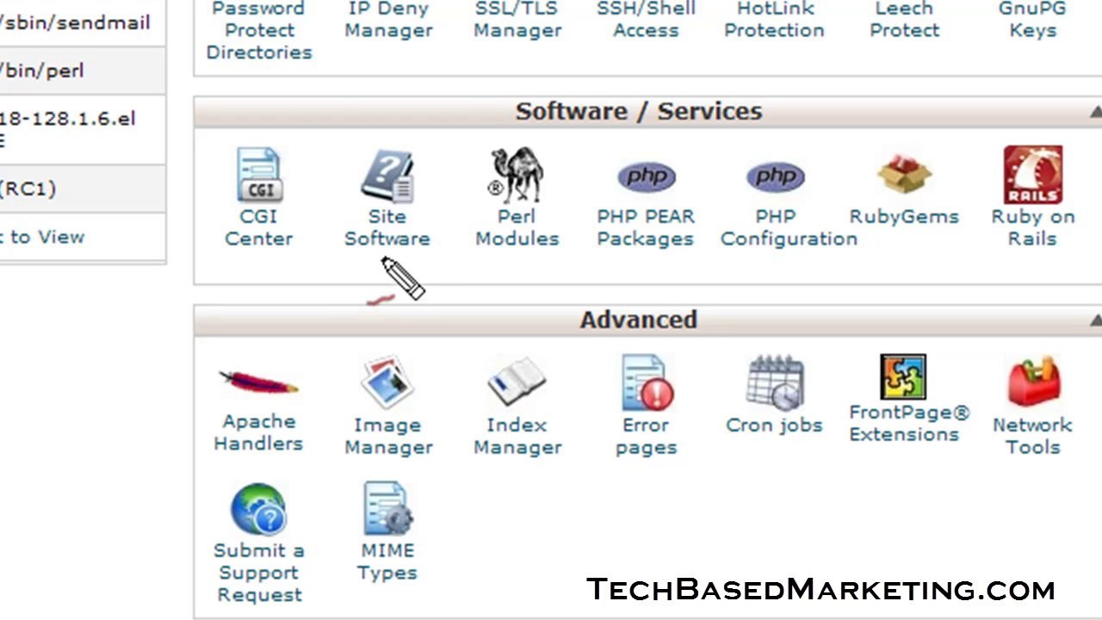
mouse_move(447, 215)
mouse_down()
mouse_move(315, 233)
mouse_move(456, 242)
mouse_up()
key(Escape)
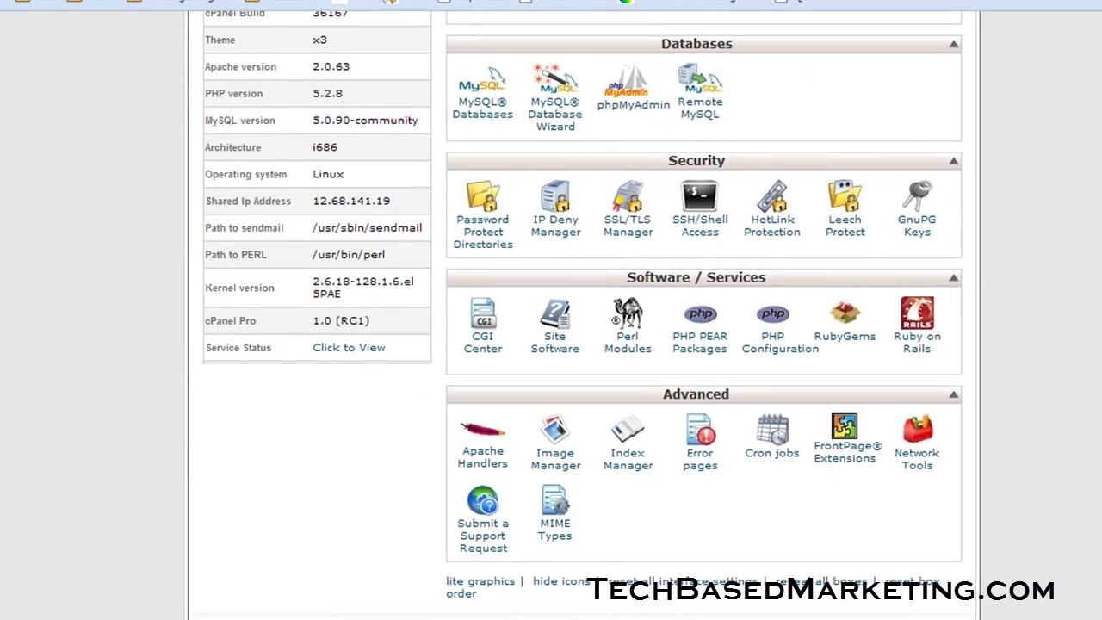
scroll(582, 310, up, 10)
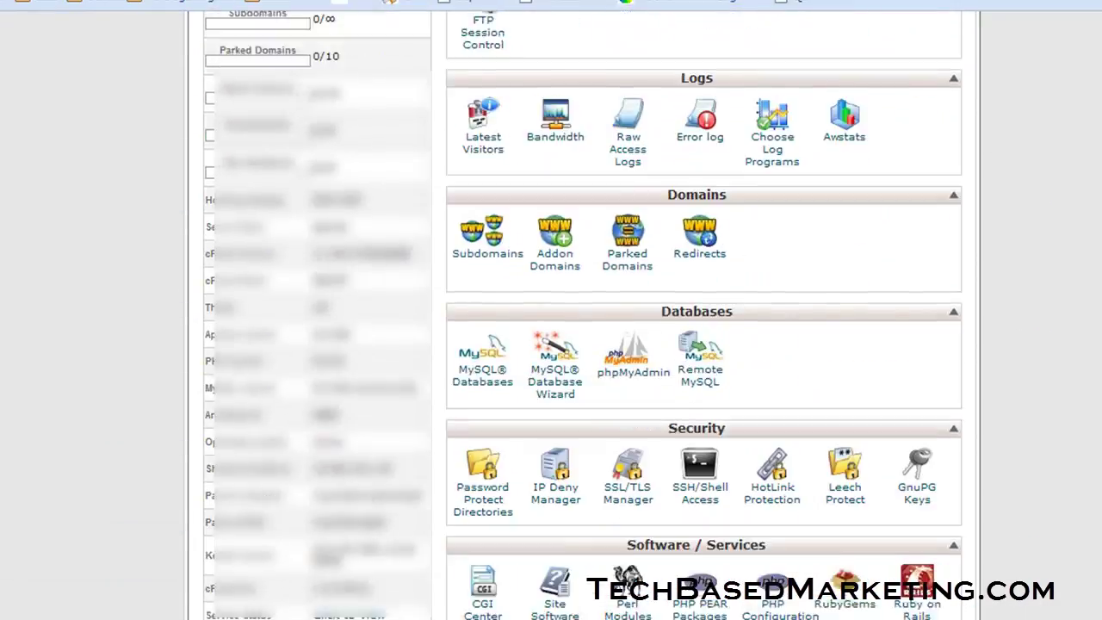
scroll(581, 310, up, 8)
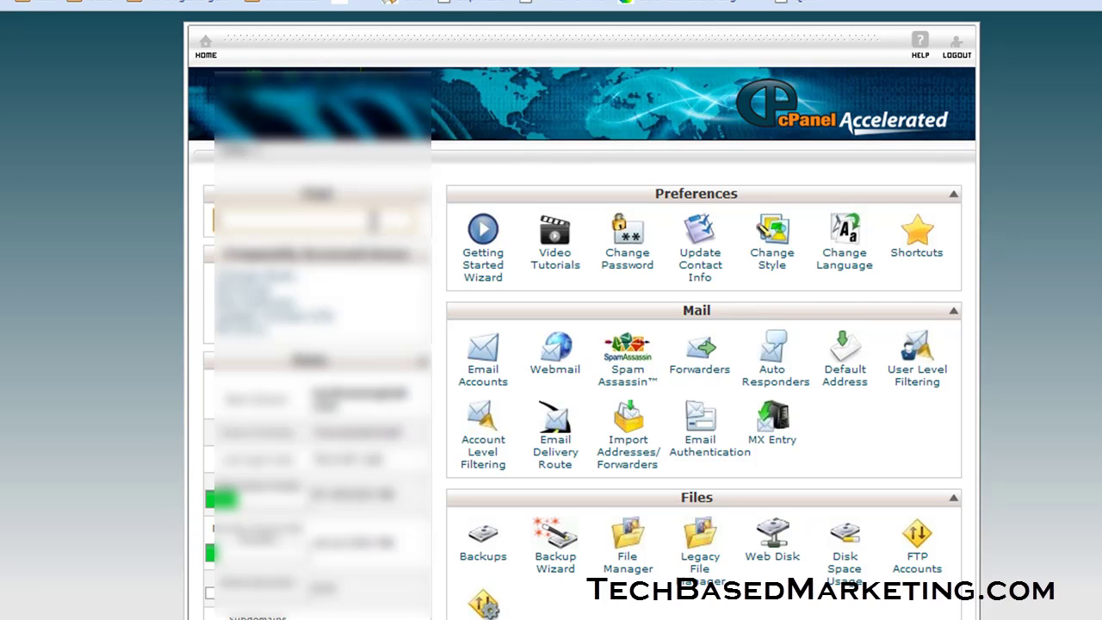
text(sit)
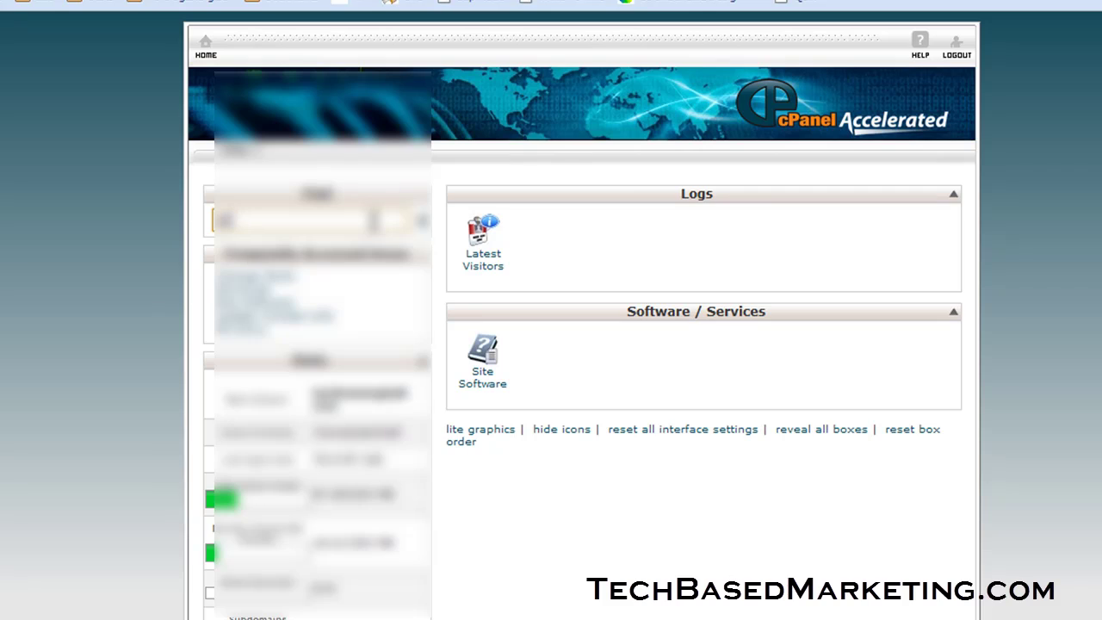
text(e)
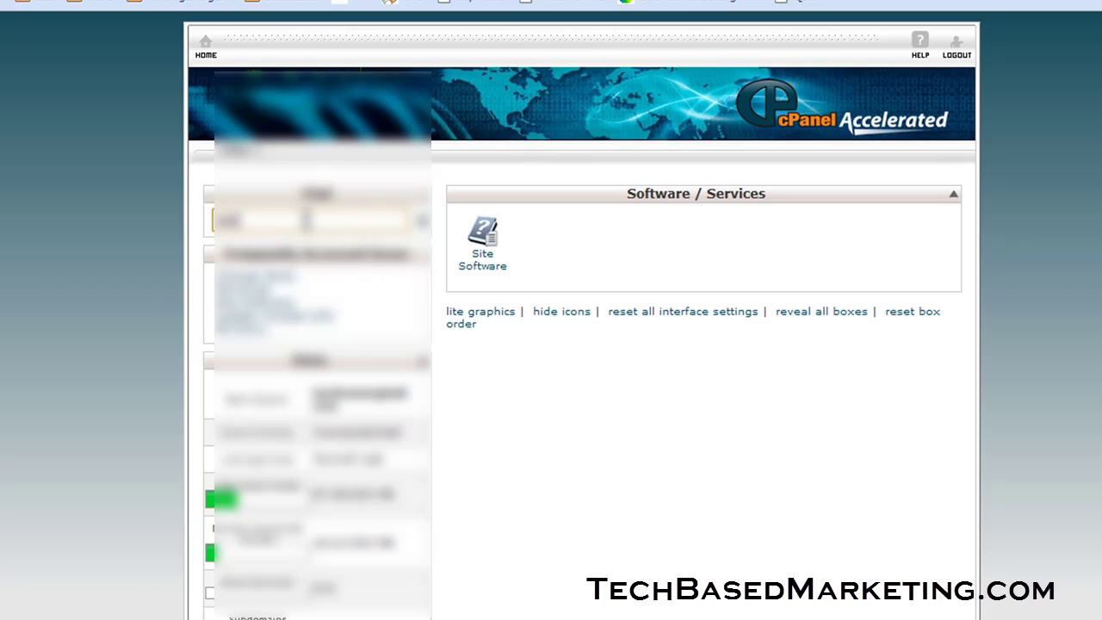
click(483, 234)
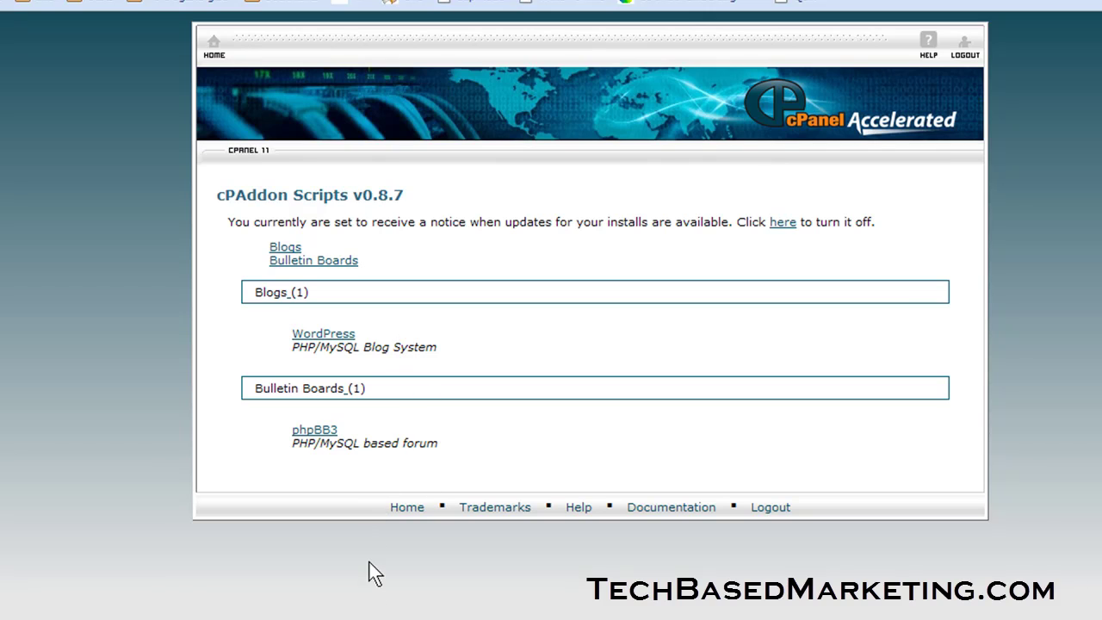
Open the WordPress installer and scroll down to its Install form.
click(295, 335)
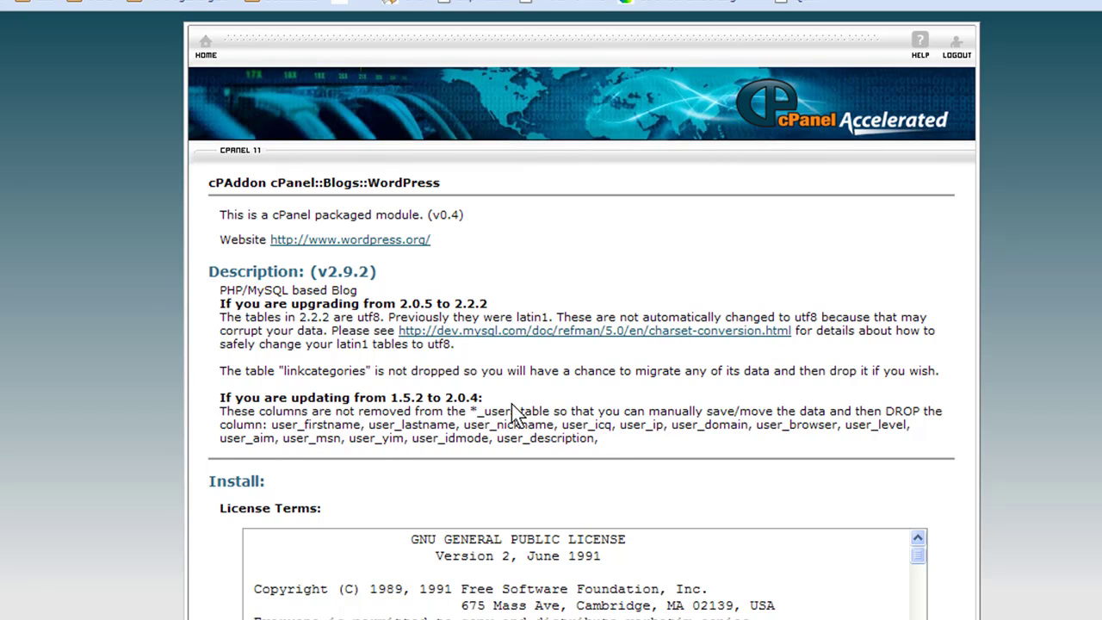
scroll(514, 412, down, 4)
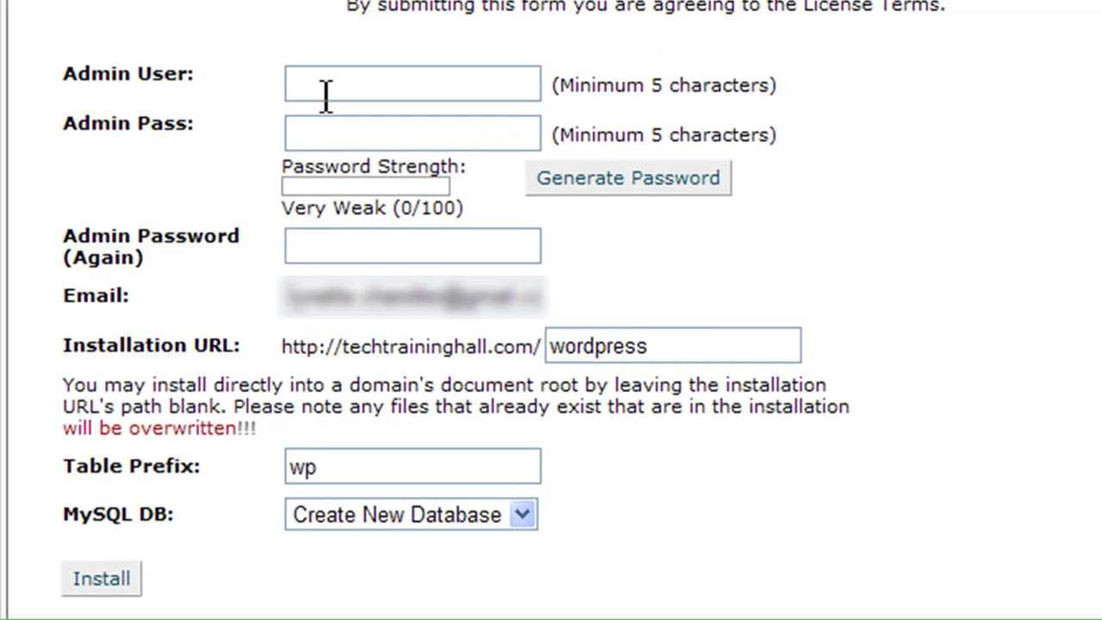
Fill in the WordPress admin username.
click(386, 195)
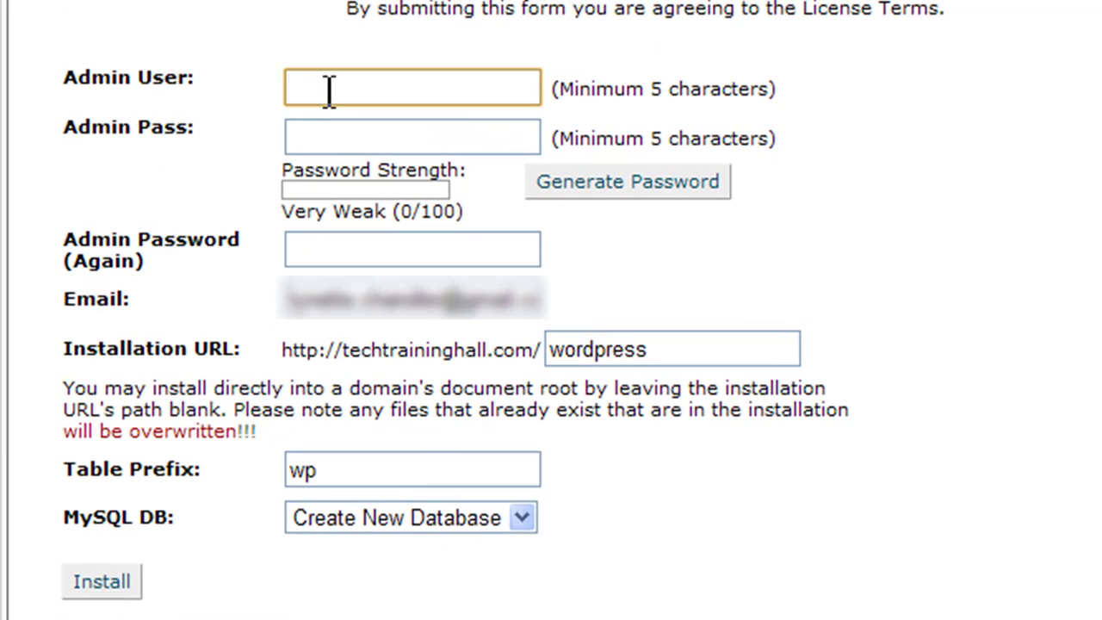
text(yt)
text(demo)
key(Tab)
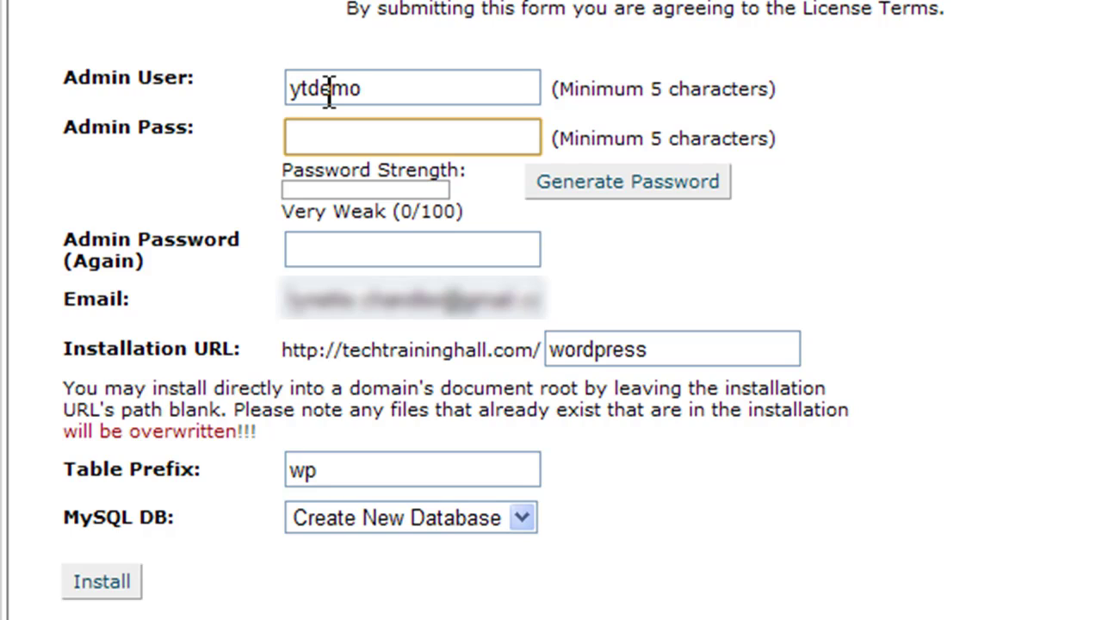
Enter the six-character admin password twice and select the default 'wordpress' path.
text(•••)
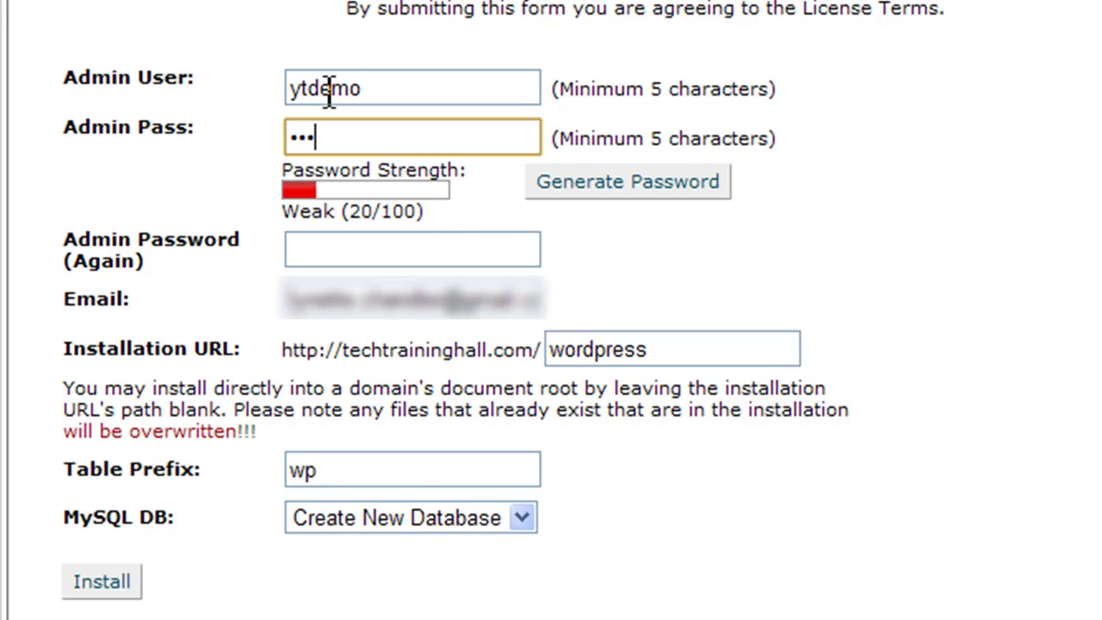
text(•••)
click(371, 246)
text(•••)
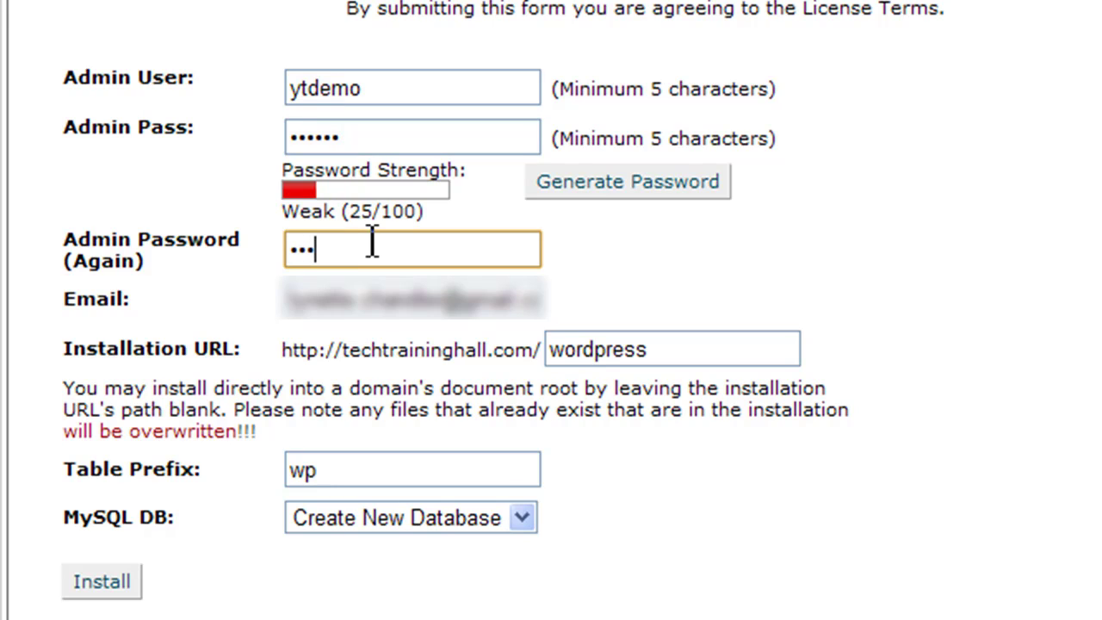
text(•••)
drag(680, 353, 467, 347)
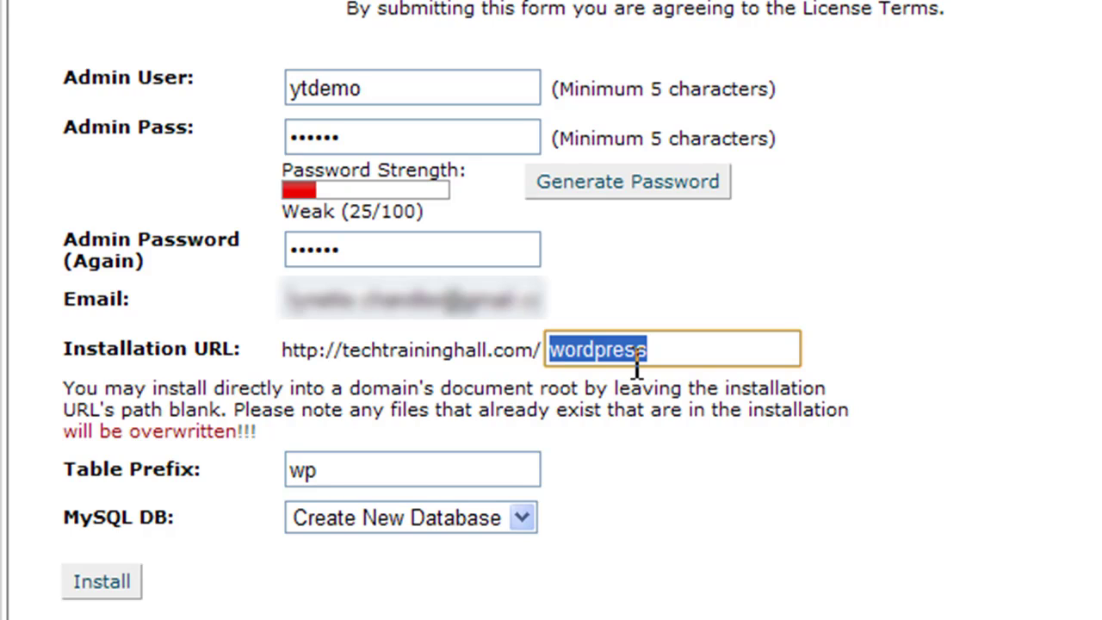
Clear the installation folder text, leaving the path blank to install at the domain root.
text(blog)
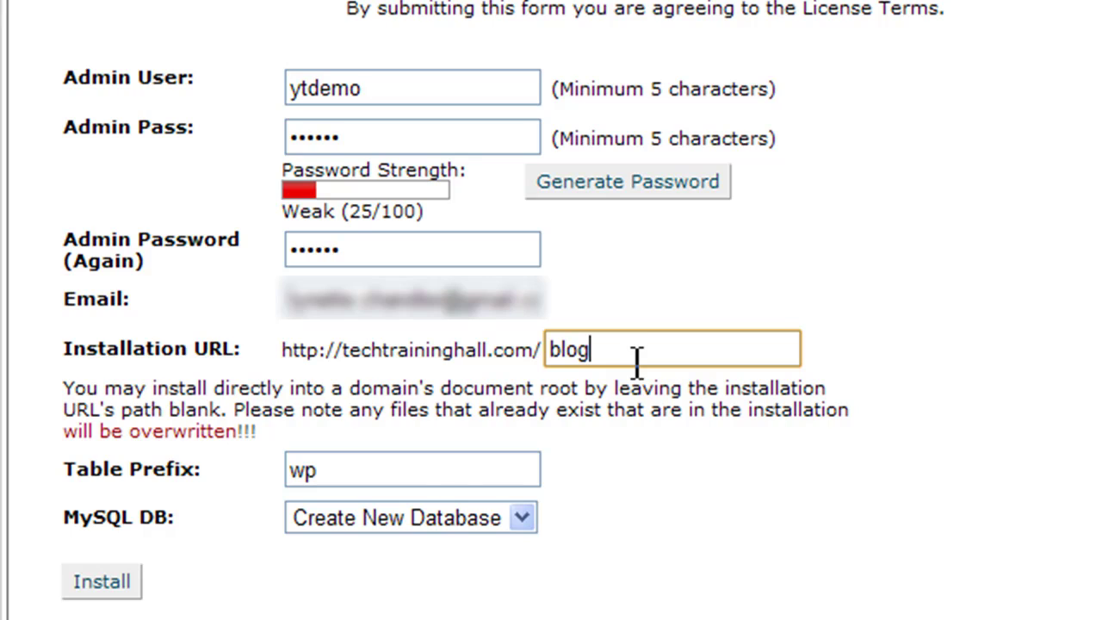
key(BackSpace)
key(BackSpace)
key(BackSpace)
key(BackSpace)
text(wp)
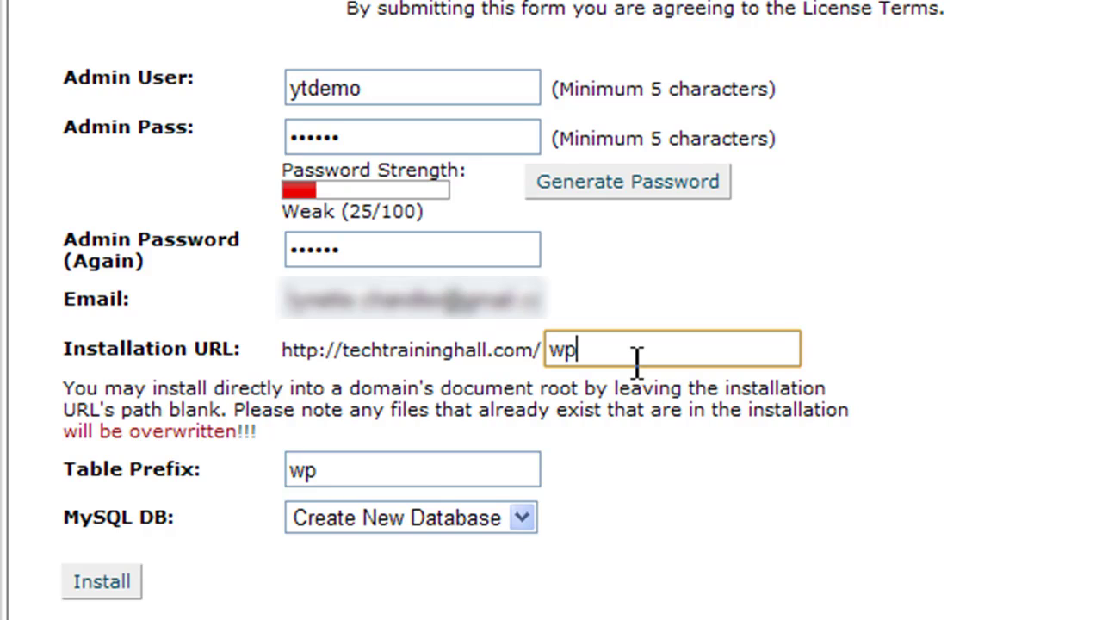
key(BackSpace)
key(BackSpace)
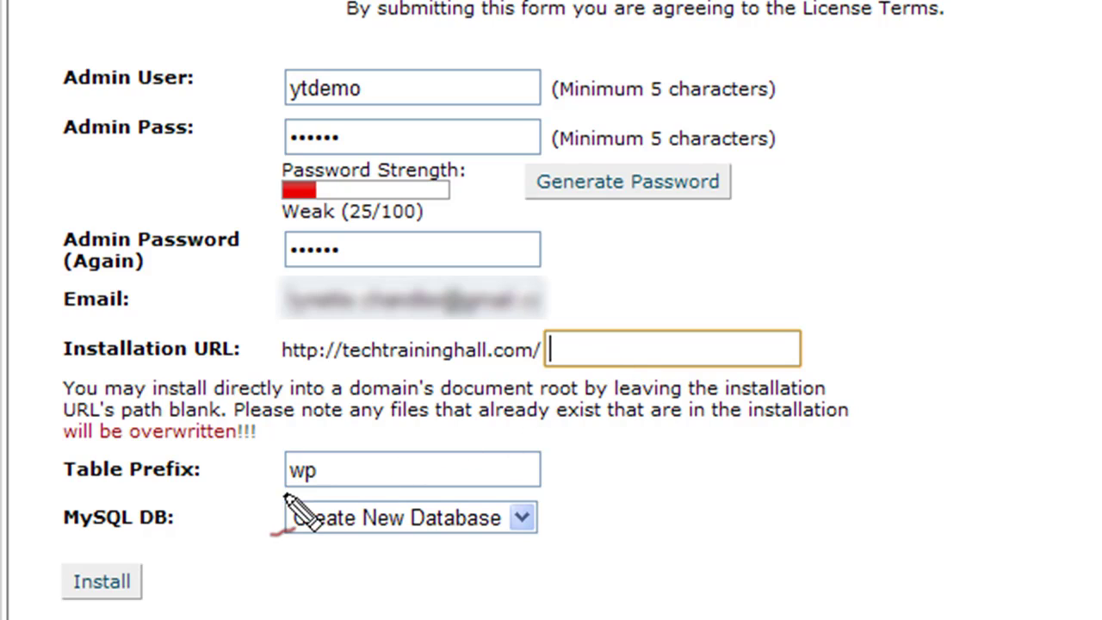
mouse_move(169, 493)
mouse_down()
mouse_move(506, 493)
mouse_move(558, 459)
mouse_move(458, 430)
mouse_move(43, 446)
mouse_move(54, 493)
mouse_move(220, 491)
mouse_up()
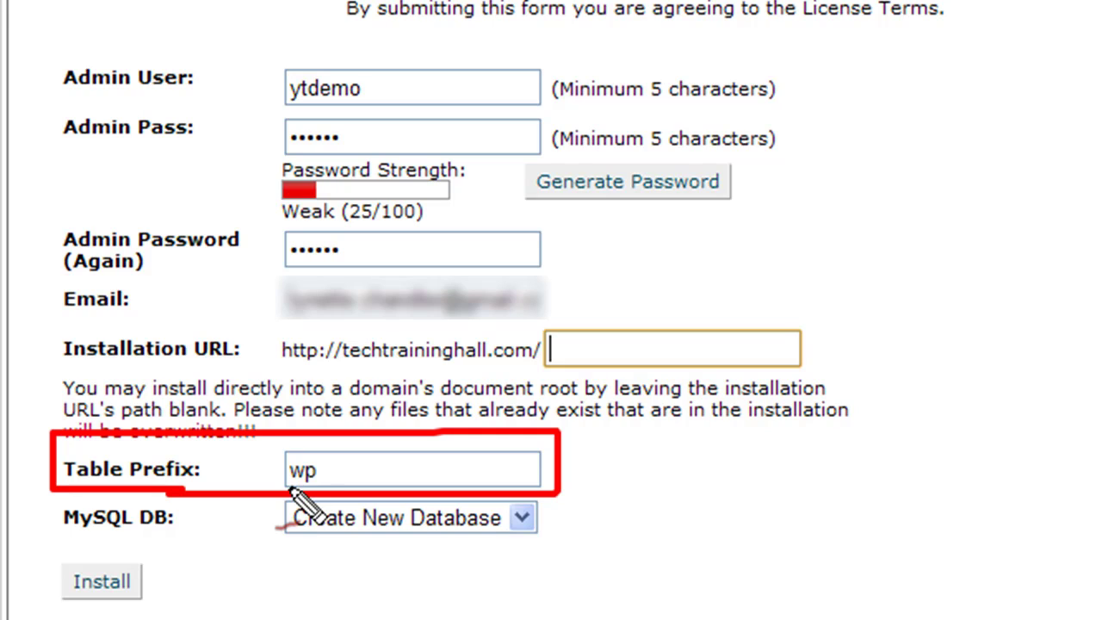
Keep table prefix 'wp' and Create New Database, then install WordPress.
mouse_move(290, 488)
mouse_down()
mouse_move(278, 491)
mouse_move(364, 418)
mouse_move(308, 508)
mouse_up()
key(Escape)
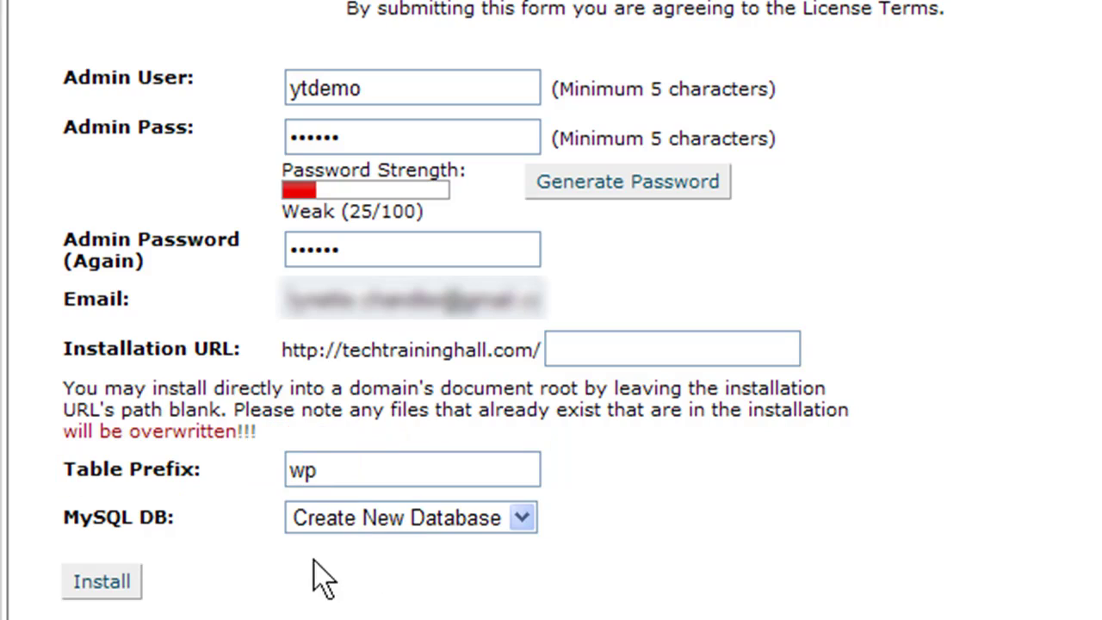
click(410, 522)
click(372, 524)
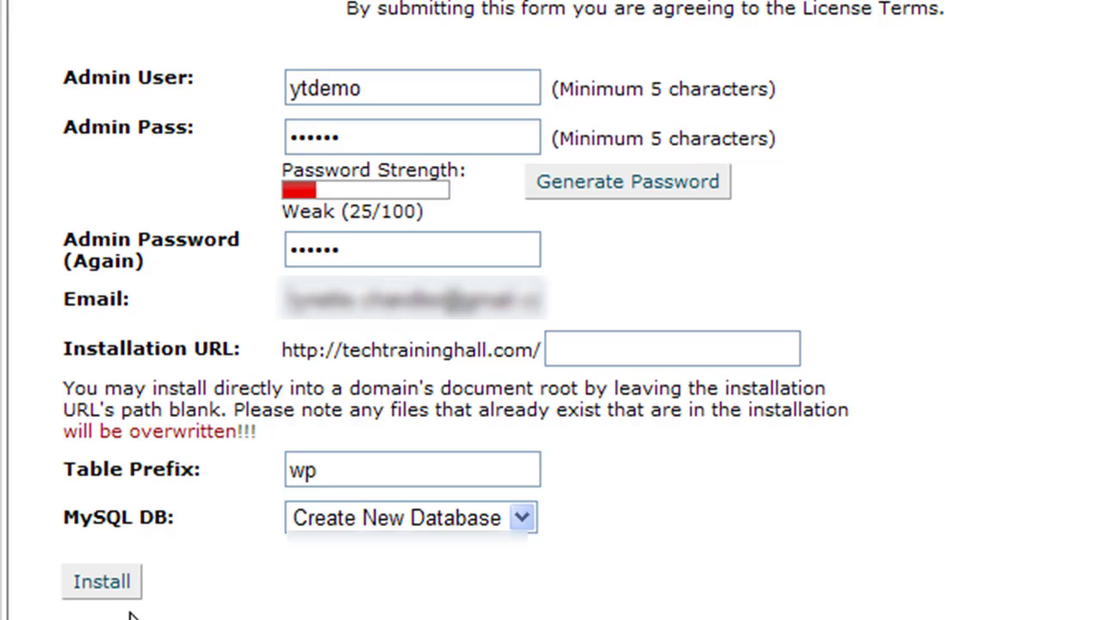
click(112, 580)
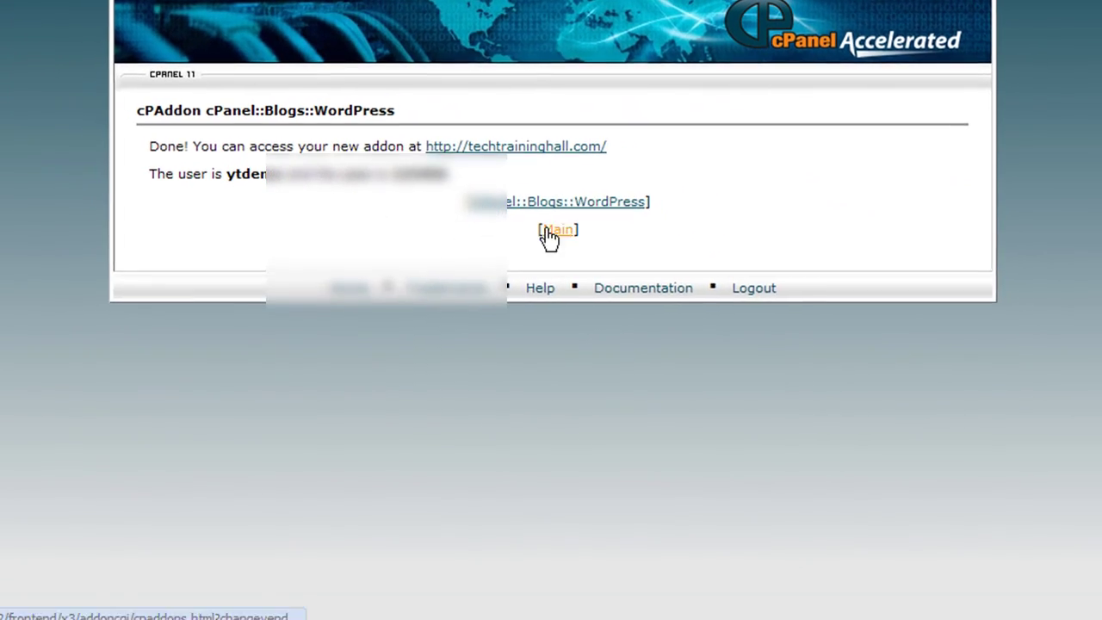
Go back to the WordPress addon page and confirm the v2.9.2 install in the Uninstall list.
click(607, 294)
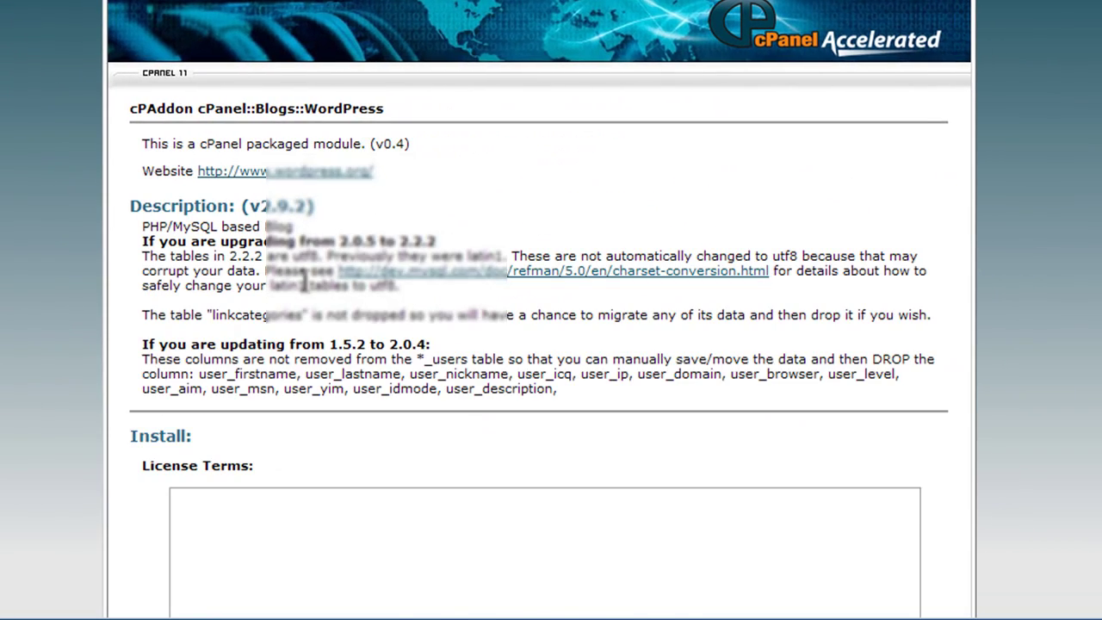
scroll(303, 282, down, 10)
scroll(529, 233, down, 10)
scroll(241, 337, down, 5)
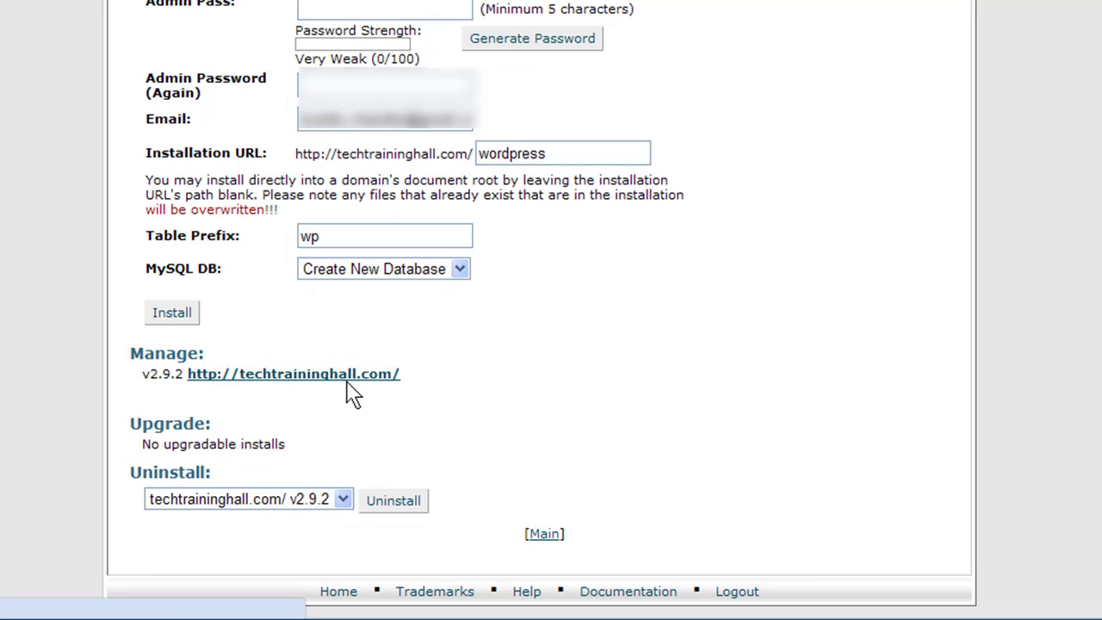
click(289, 502)
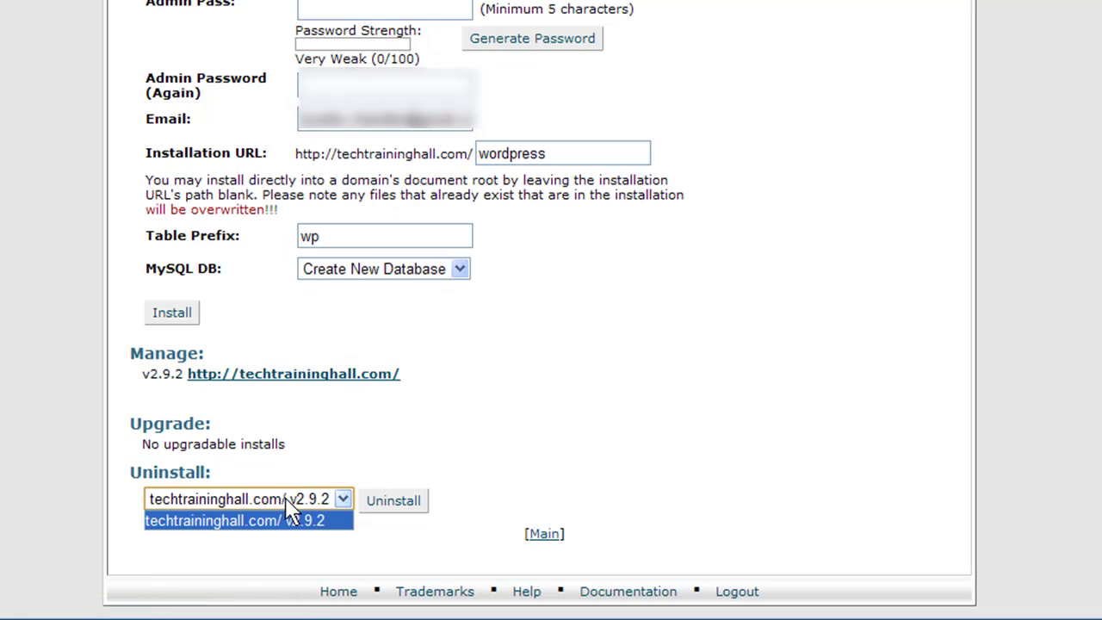
click(267, 521)
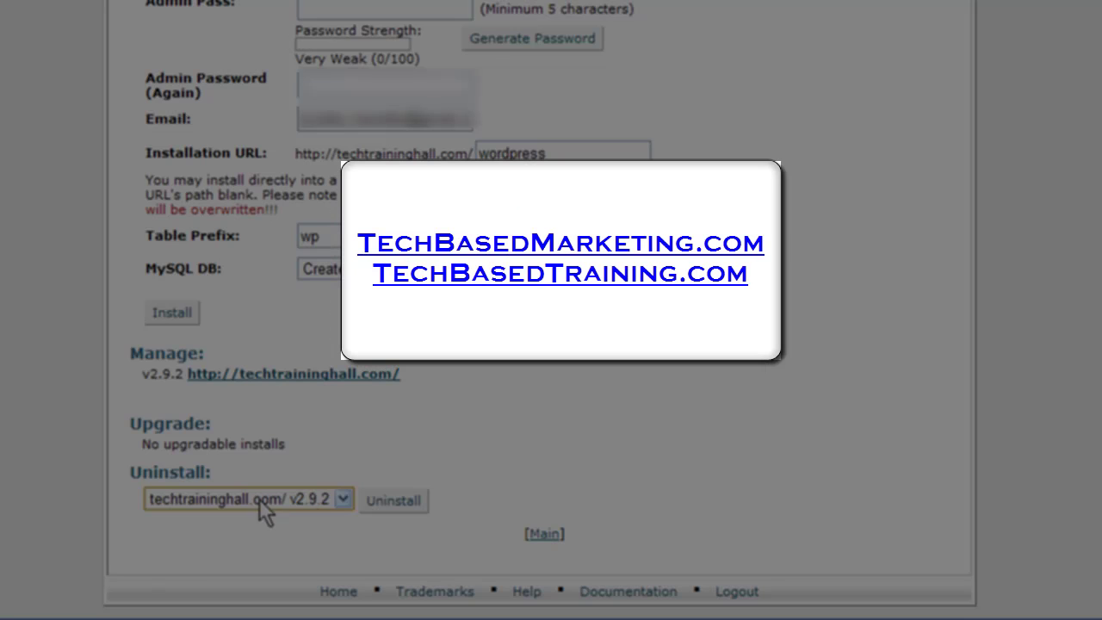